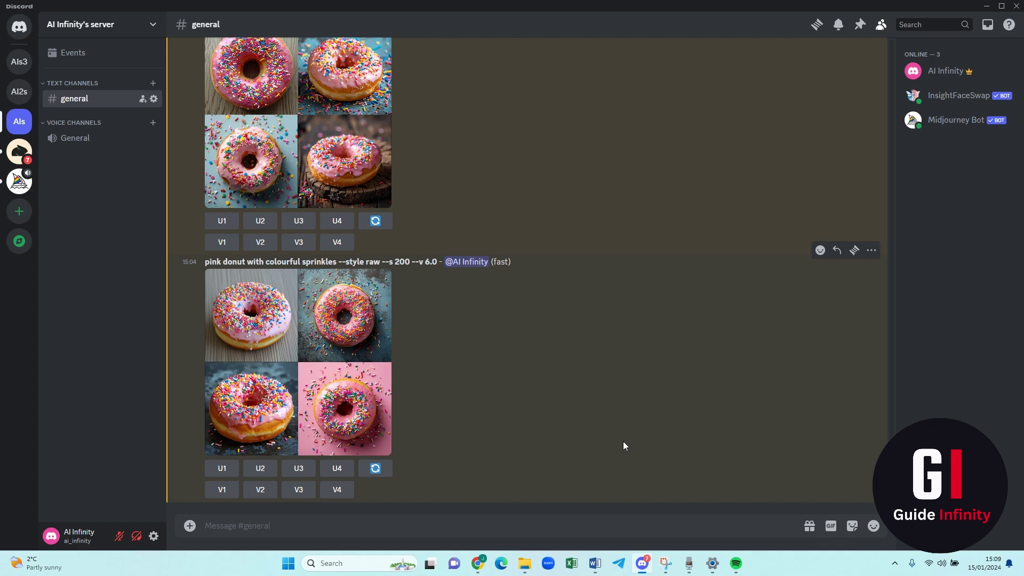
Run /imagine with the prompt 'yellow roses --tile --s 200'
{"action": "type", "text": "/"}
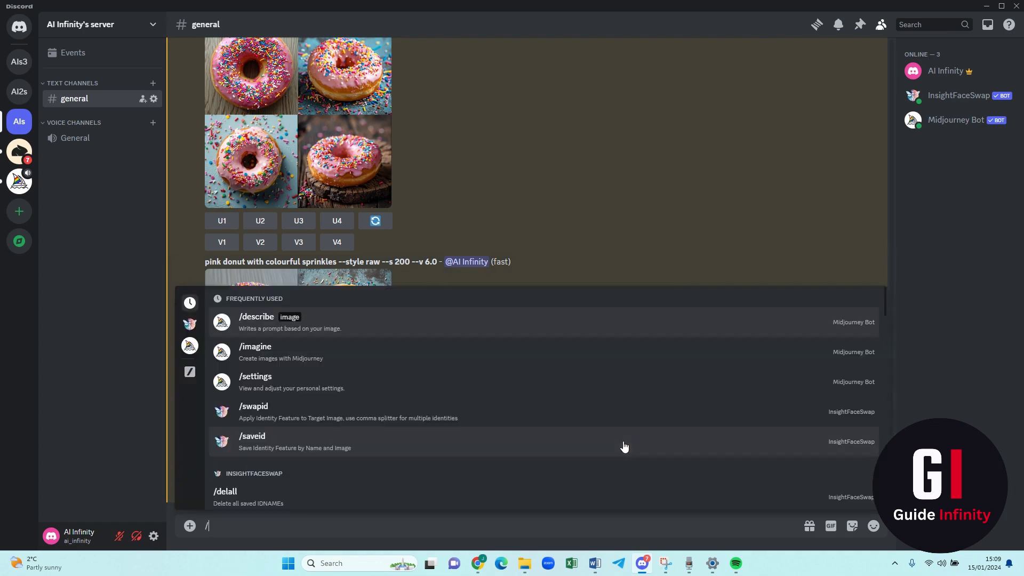
{"action": "type", "text": "im"}
{"action": "key", "text": "Tab"}
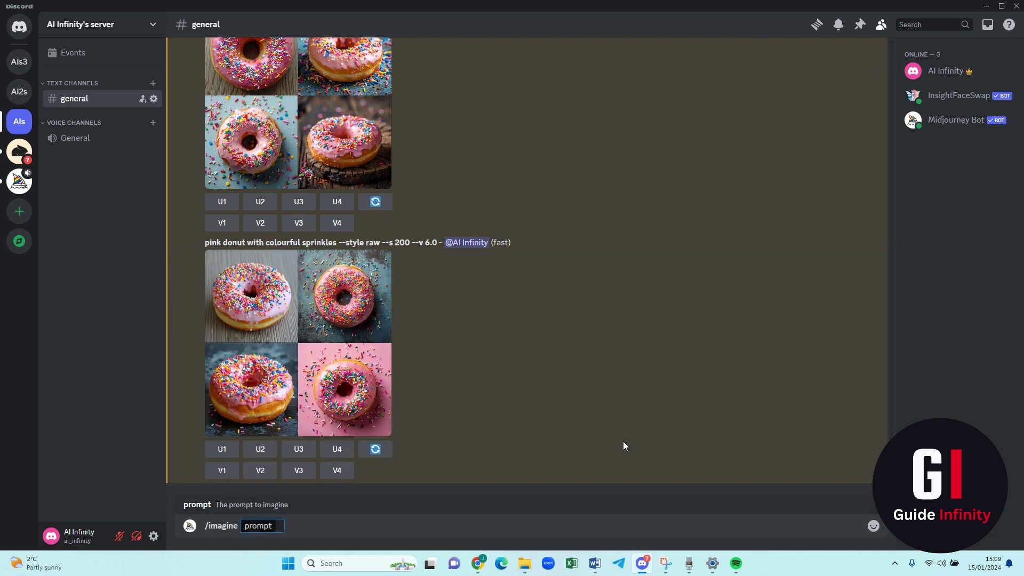
{"action": "type", "text": "yellow roses --tile --s 200"}
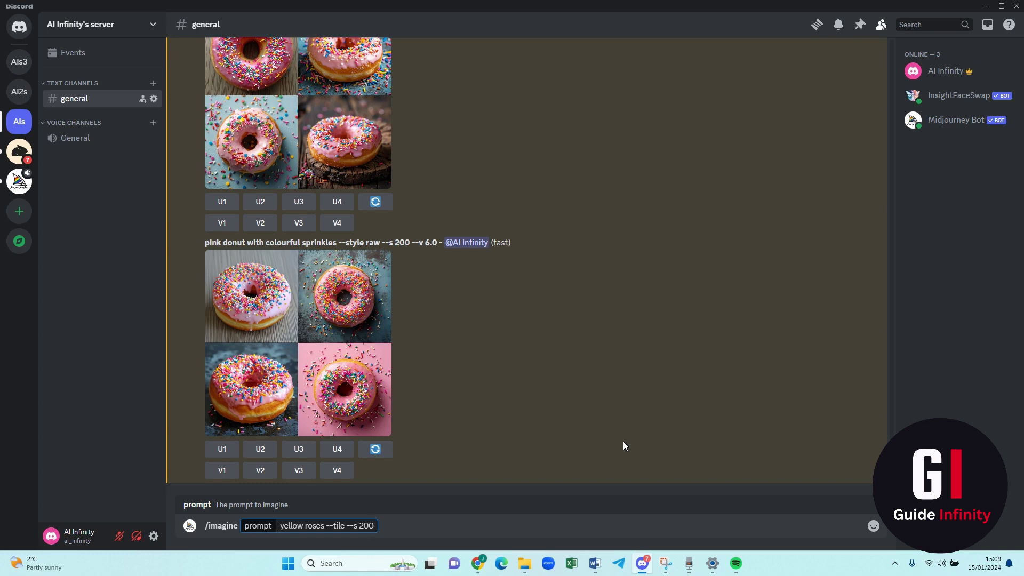
{"action": "key", "text": "Return"}
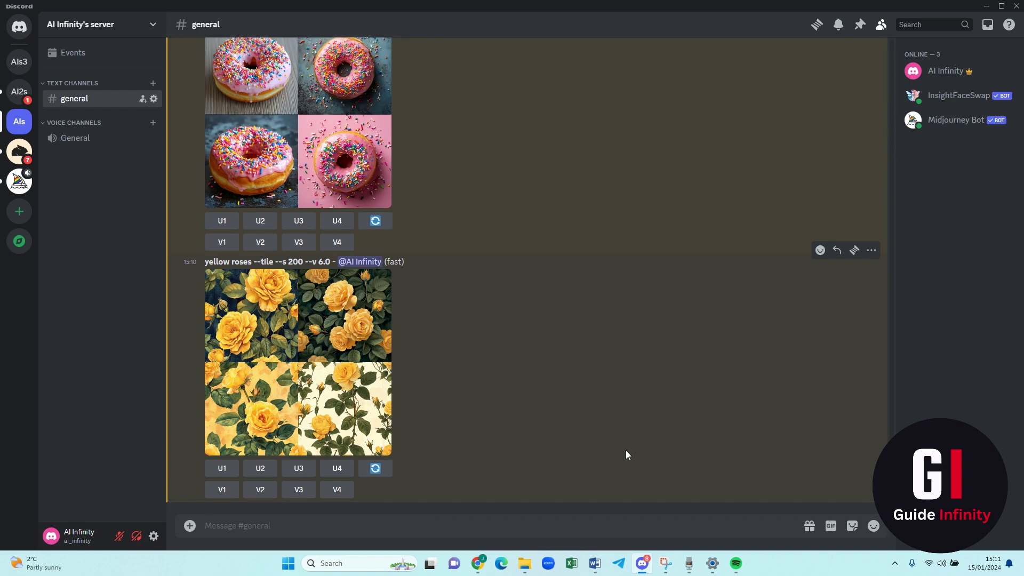
{"action": "left_click", "coordinate": [286, 343]}
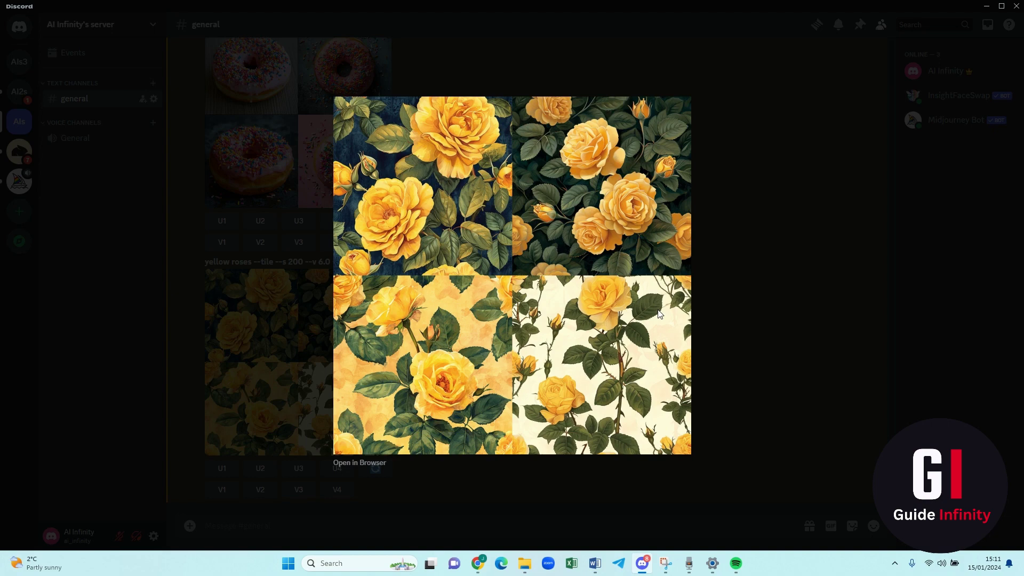
{"action": "key", "text": "Escape"}
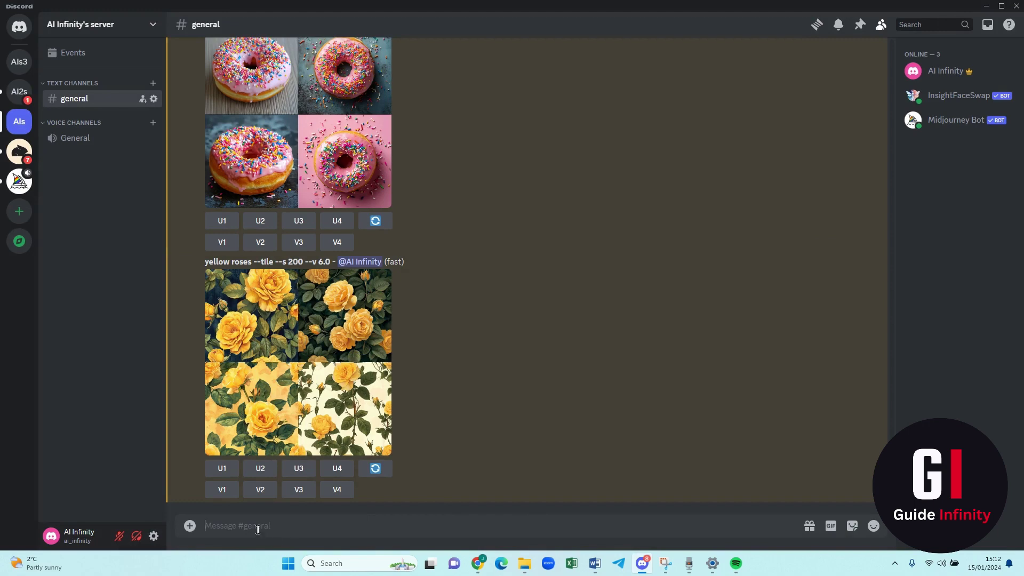
Run /imagine with the prompt 'pink roses --tile --s 200'
{"action": "type", "text": "/im"}
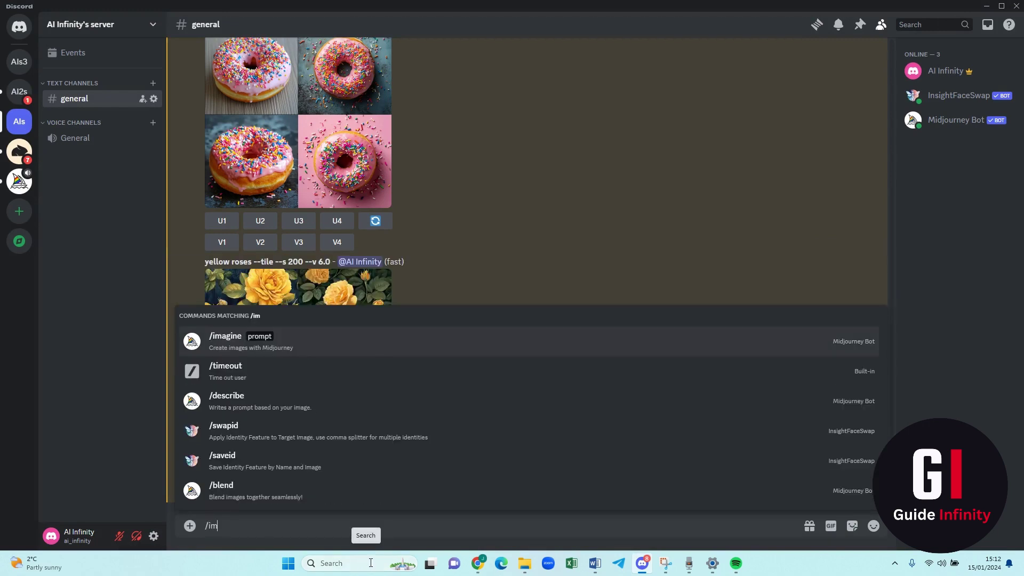
{"action": "key", "text": "Return"}
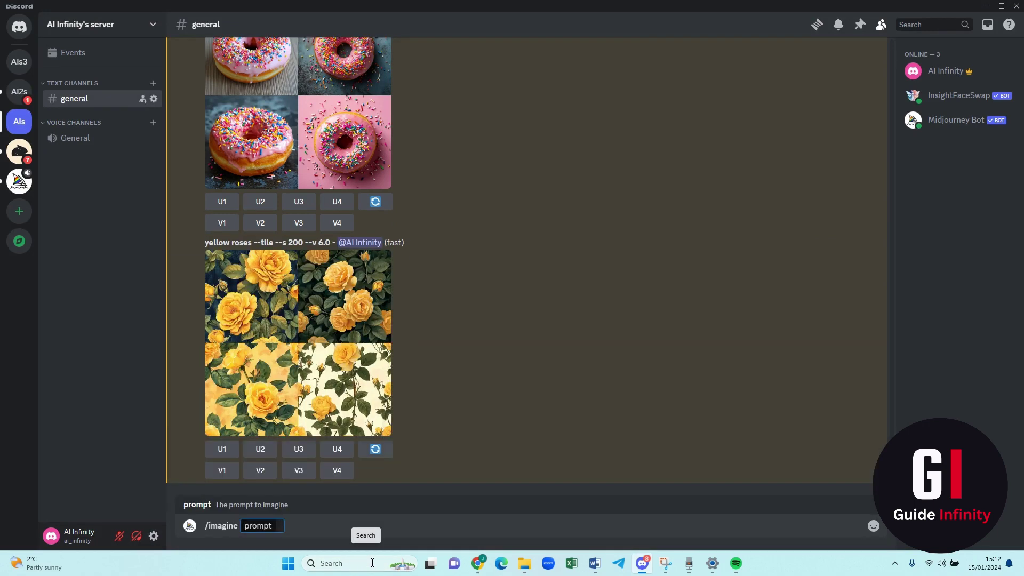
{"action": "type", "text": "pink roses --tile --s 200"}
{"action": "key", "text": "Return"}
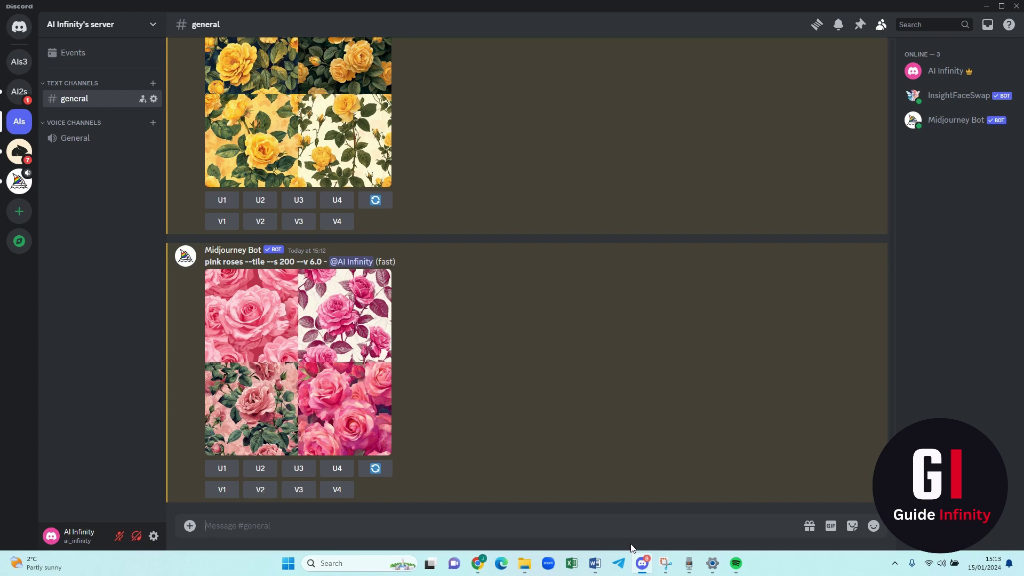
{"action": "left_click", "coordinate": [313, 440]}
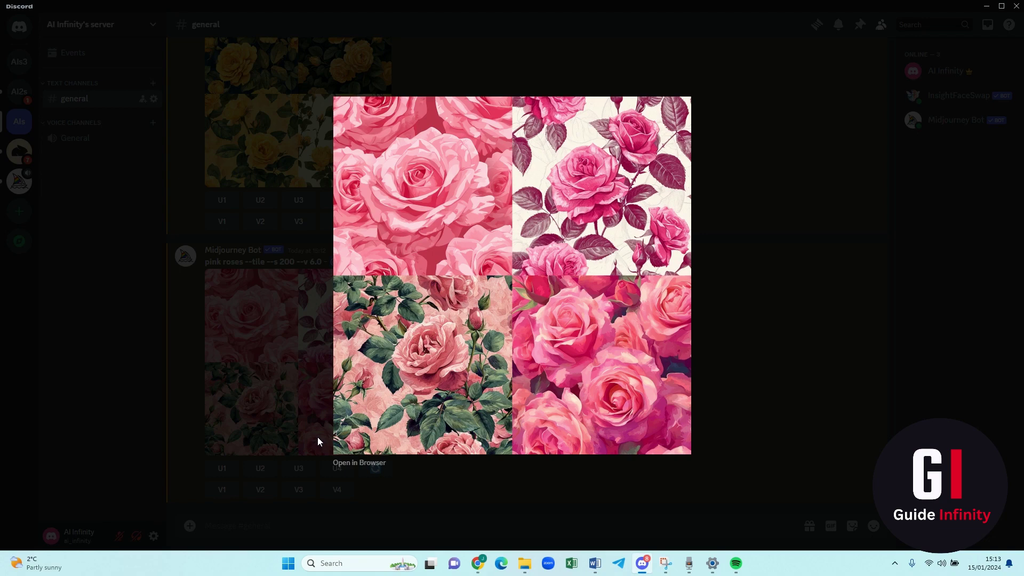
{"action": "left_click", "coordinate": [318, 437]}
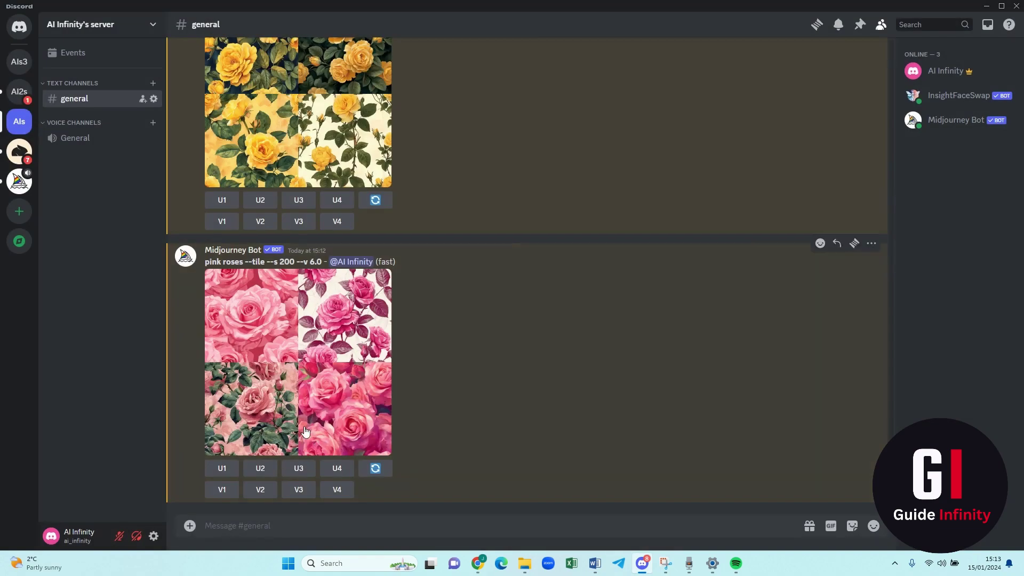
Submit 'pink roses --tile --s 200 --r 3' via /imagine and confirm the three repeat runs
{"action": "type", "text": "/"}
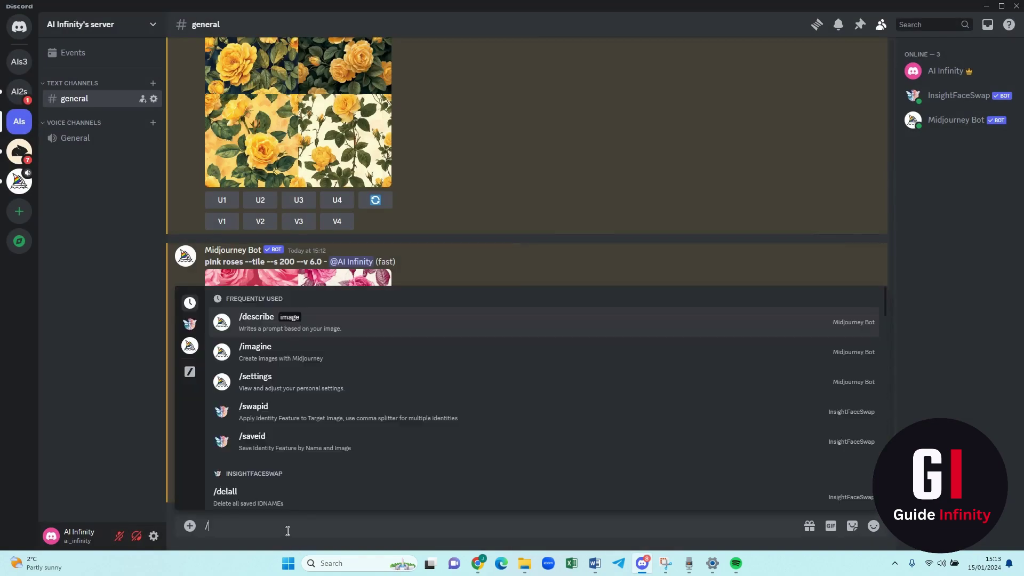
{"action": "type", "text": "im"}
{"action": "key", "text": "Tab"}
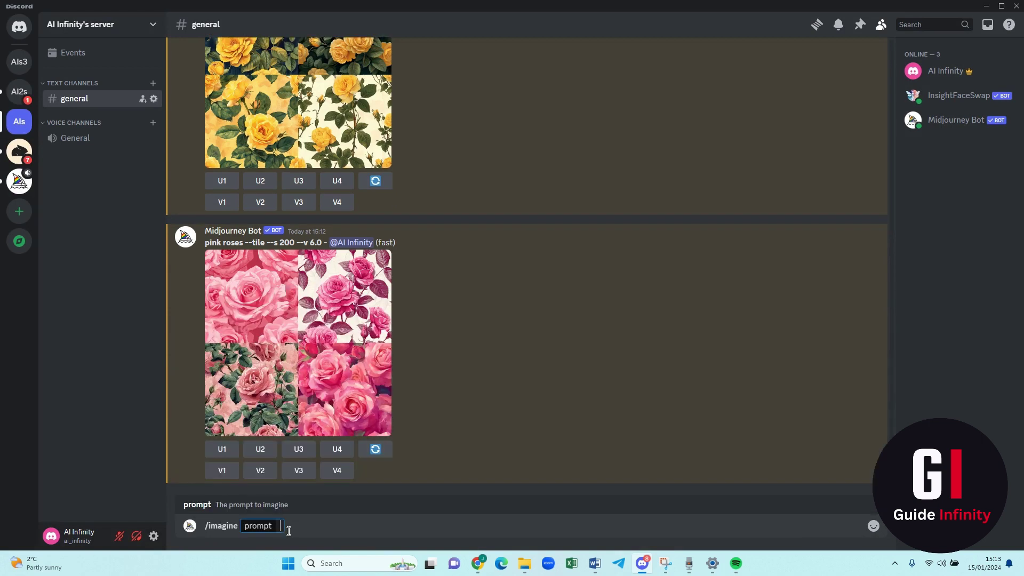
{"action": "type", "text": "pink roses --tile --s 200"}
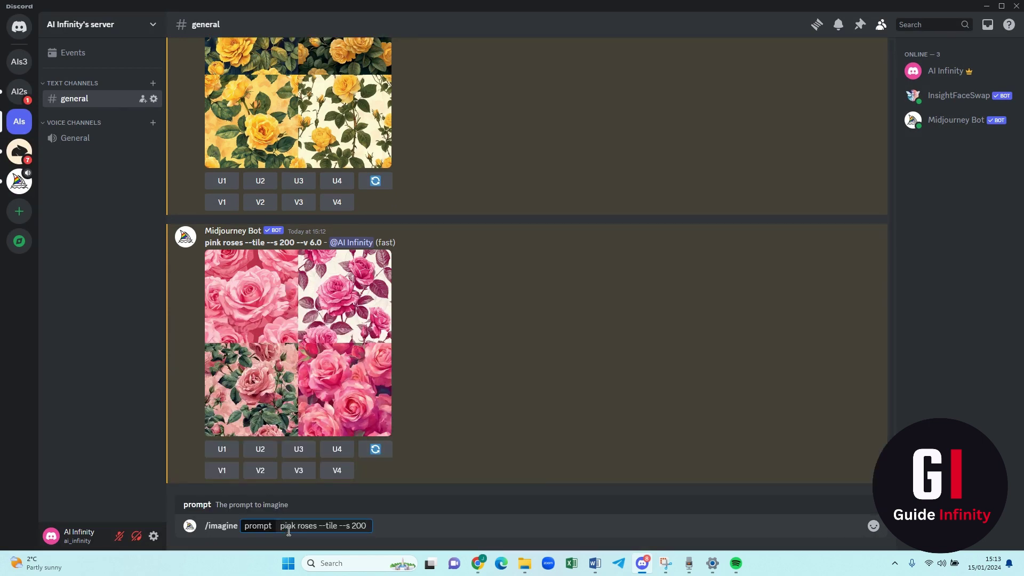
{"action": "type", "text": " --r "}
{"action": "type", "text": "3"}
{"action": "key", "text": "Return"}
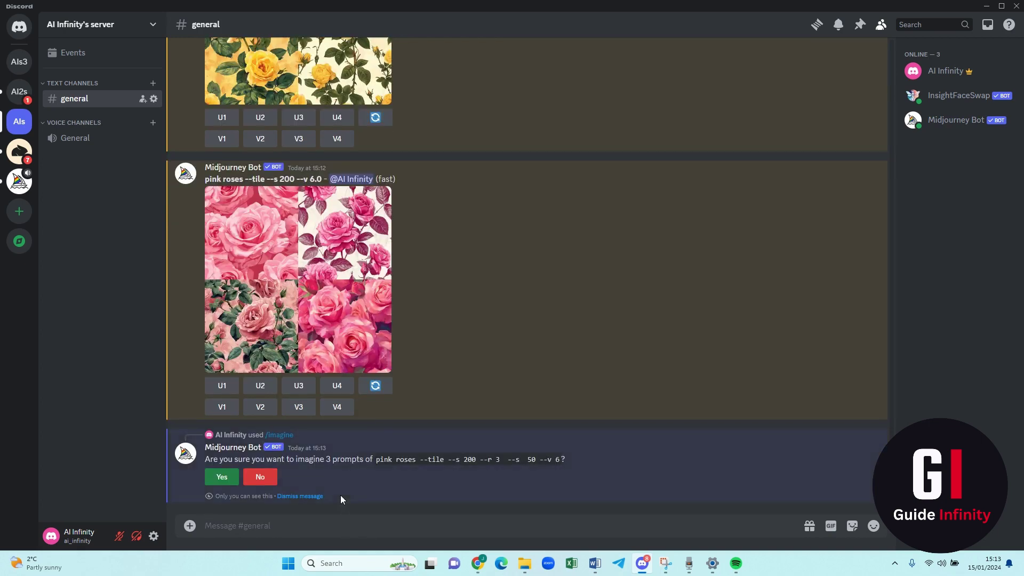
{"action": "left_click", "coordinate": [224, 478]}
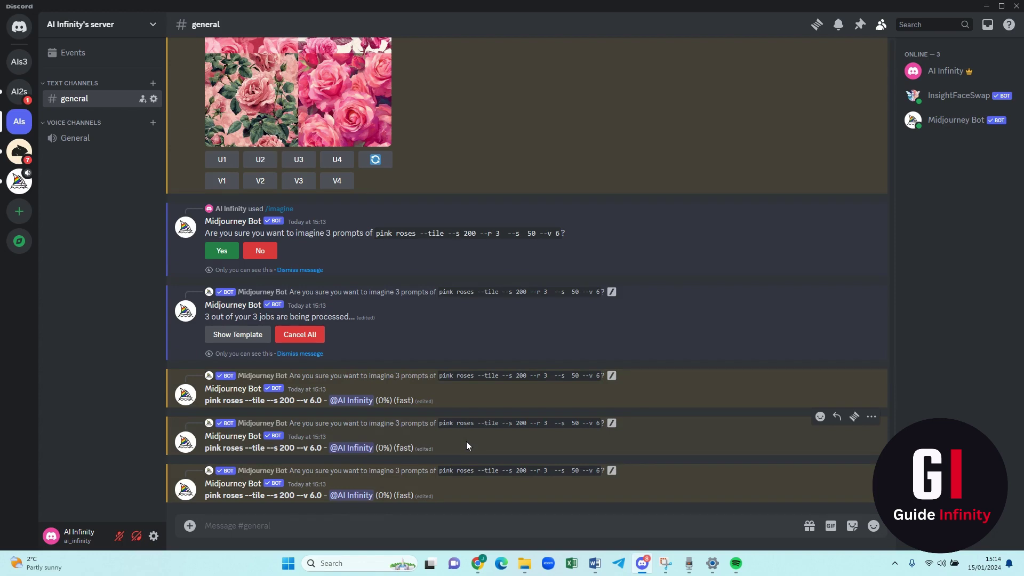
Enlarge the first finished pink roses grid, then close the viewer
{"action": "scroll", "coordinate": [565, 299], "scroll_direction": "up", "scroll_amount": 3}
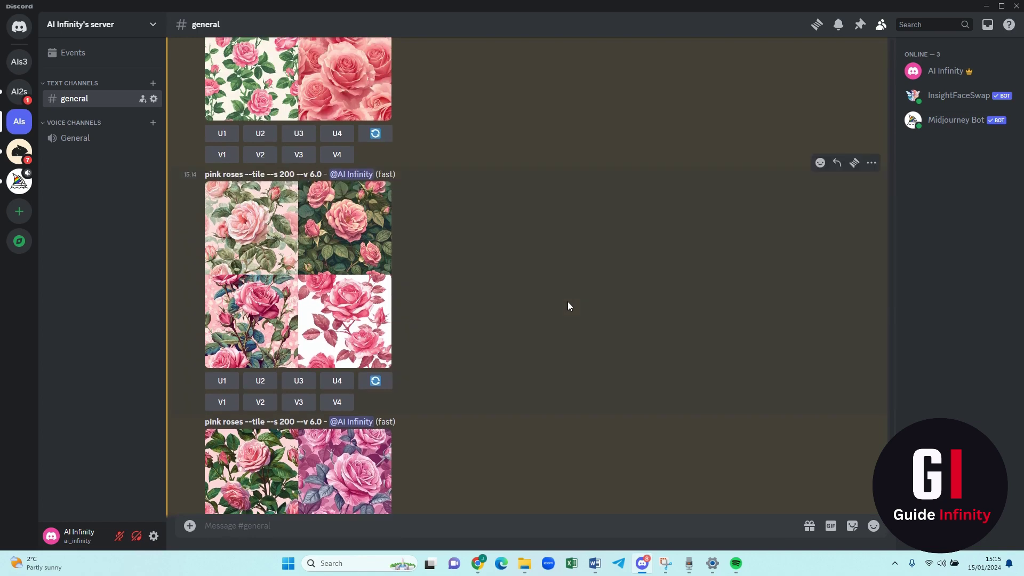
{"action": "scroll", "coordinate": [569, 303], "scroll_direction": "up", "scroll_amount": 3}
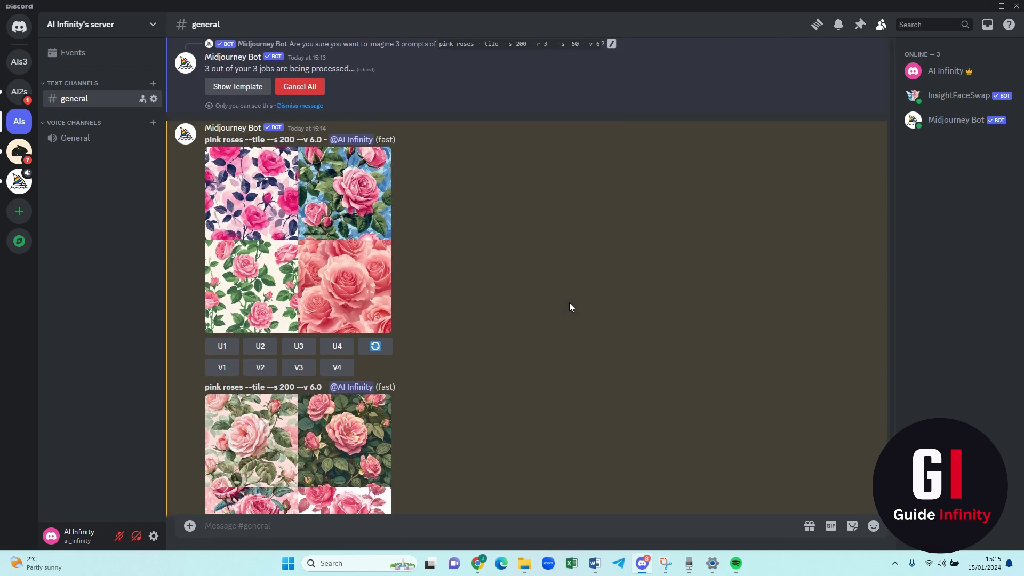
{"action": "left_click", "coordinate": [310, 311]}
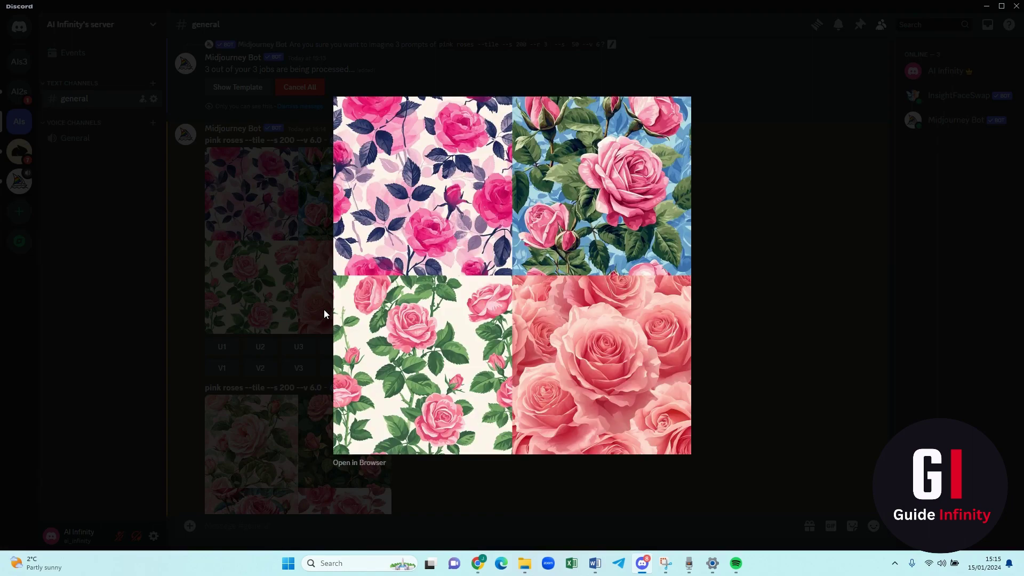
{"action": "left_click", "coordinate": [323, 311]}
Scroll through the three repeat pink roses grids to compare them
{"action": "scroll", "coordinate": [373, 325], "scroll_direction": "down", "scroll_amount": 3}
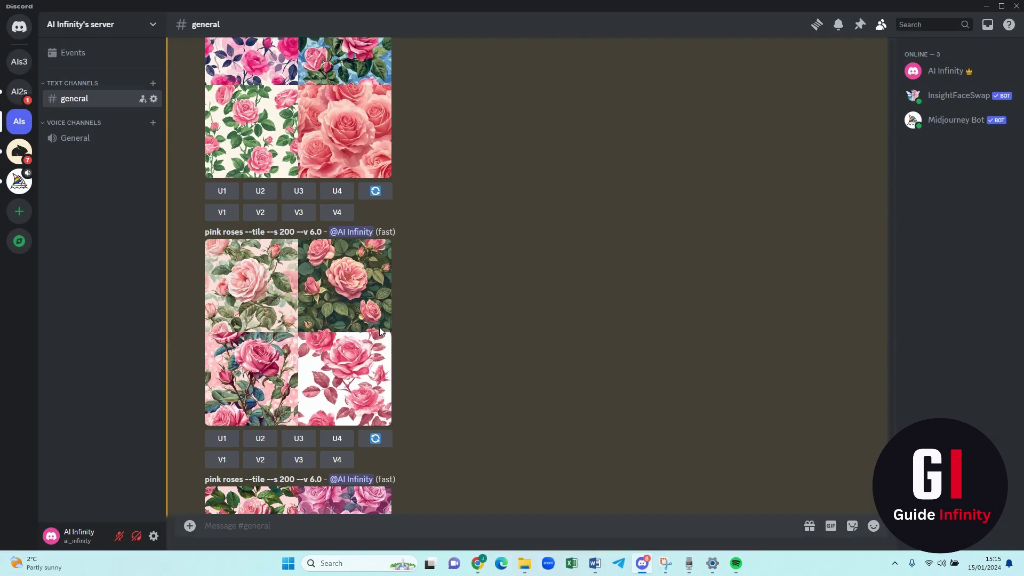
{"action": "scroll", "coordinate": [634, 311], "scroll_direction": "down", "scroll_amount": 2}
{"action": "scroll", "coordinate": [629, 307], "scroll_direction": "down", "scroll_amount": 1}
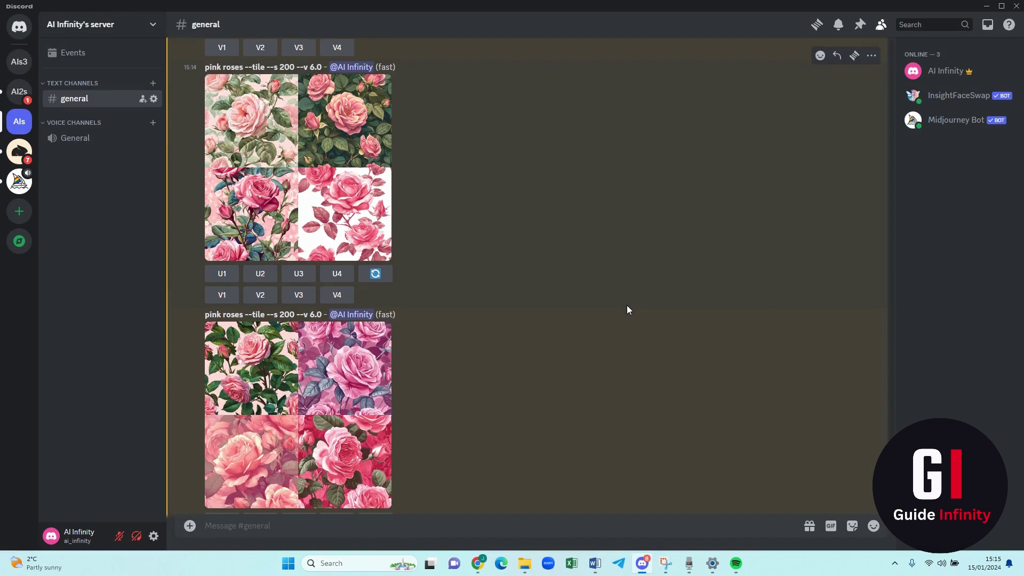
{"action": "scroll", "coordinate": [625, 306], "scroll_direction": "down", "scroll_amount": 1}
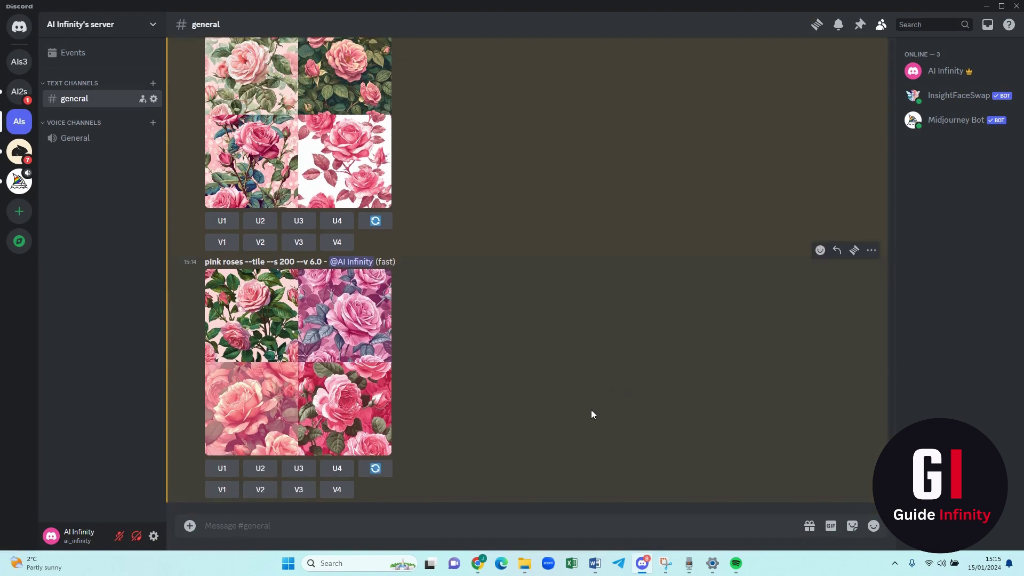
{"action": "scroll", "coordinate": [609, 424], "scroll_direction": "up", "scroll_amount": 3}
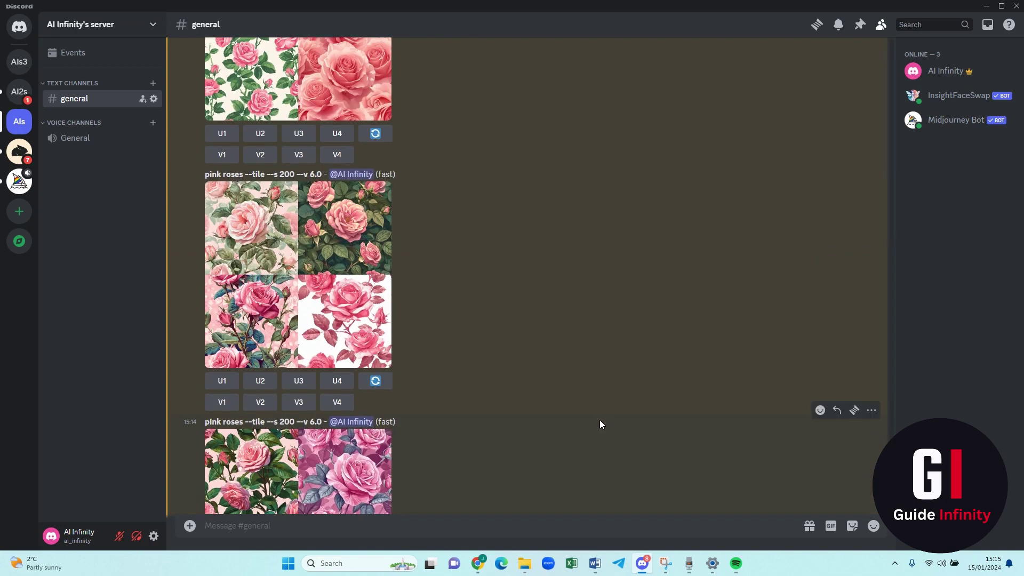
{"action": "scroll", "coordinate": [597, 421], "scroll_direction": "up", "scroll_amount": 2}
{"action": "scroll", "coordinate": [596, 421], "scroll_direction": "up", "scroll_amount": 3}
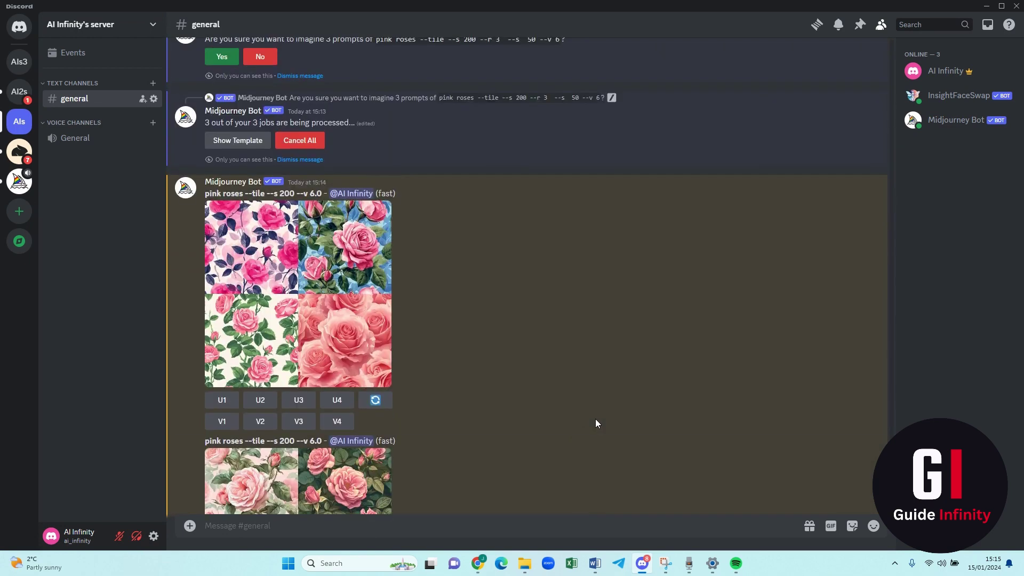
{"action": "scroll", "coordinate": [597, 424], "scroll_direction": "down", "scroll_amount": 1}
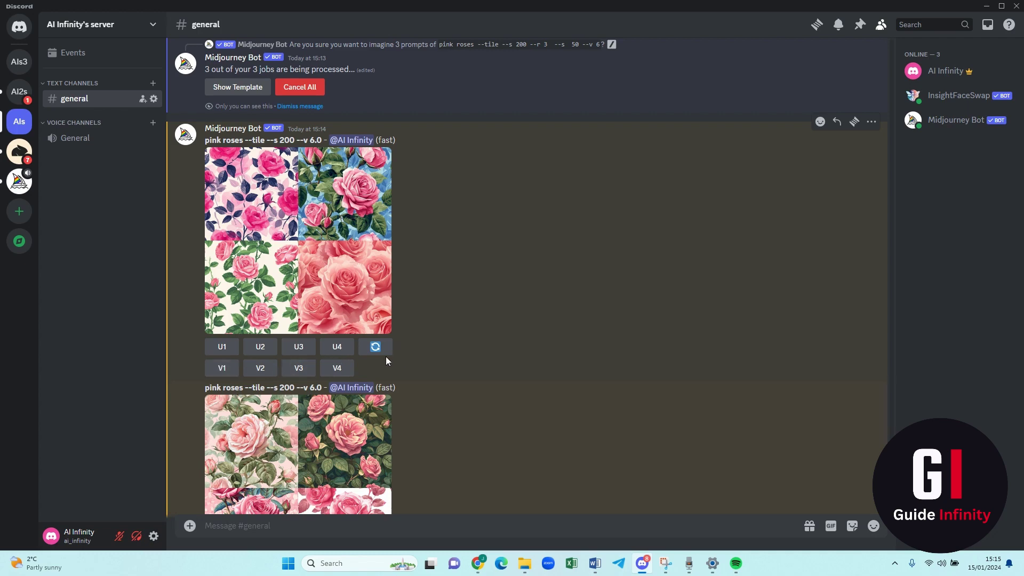
{"action": "scroll", "coordinate": [483, 381], "scroll_direction": "down", "scroll_amount": 5}
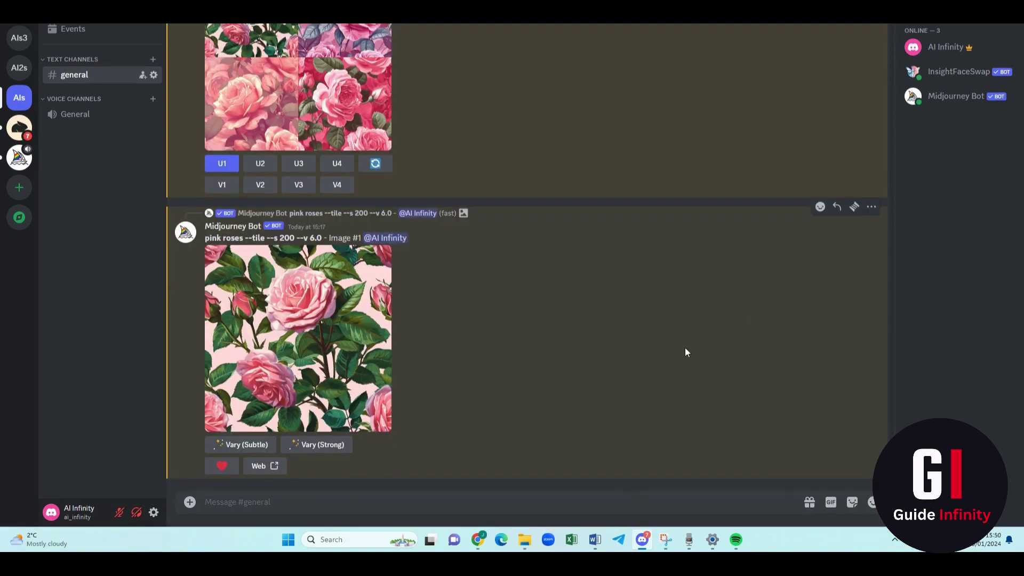
Scroll up to the latest pink roses grid to reach its top-left tile
{"action": "scroll", "coordinate": [686, 349], "scroll_direction": "up", "scroll_amount": 2}
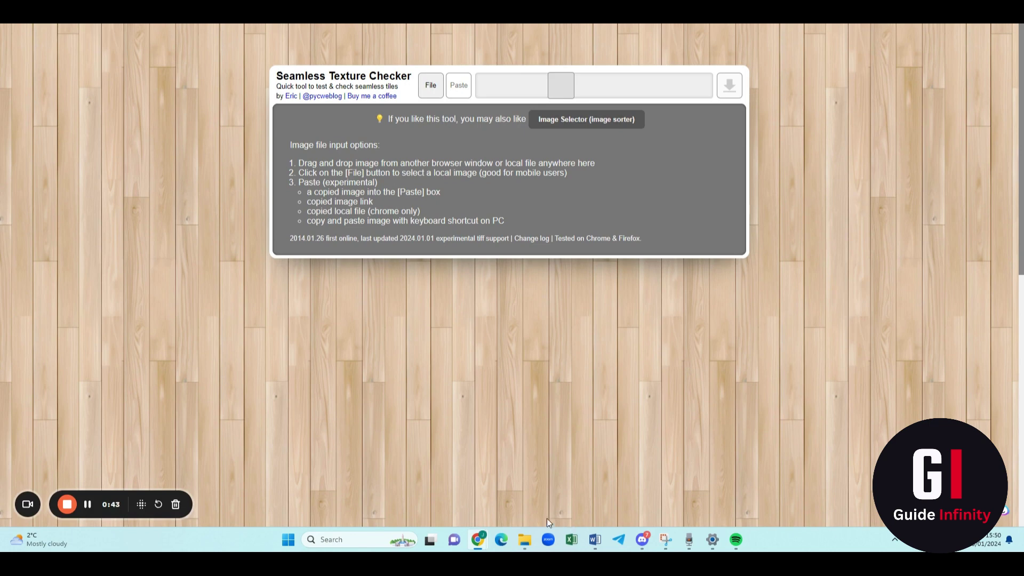
Drag the downloaded roses PNG onto Seamless Texture Checker to tile it across the page
{"action": "left_click", "coordinate": [533, 540]}
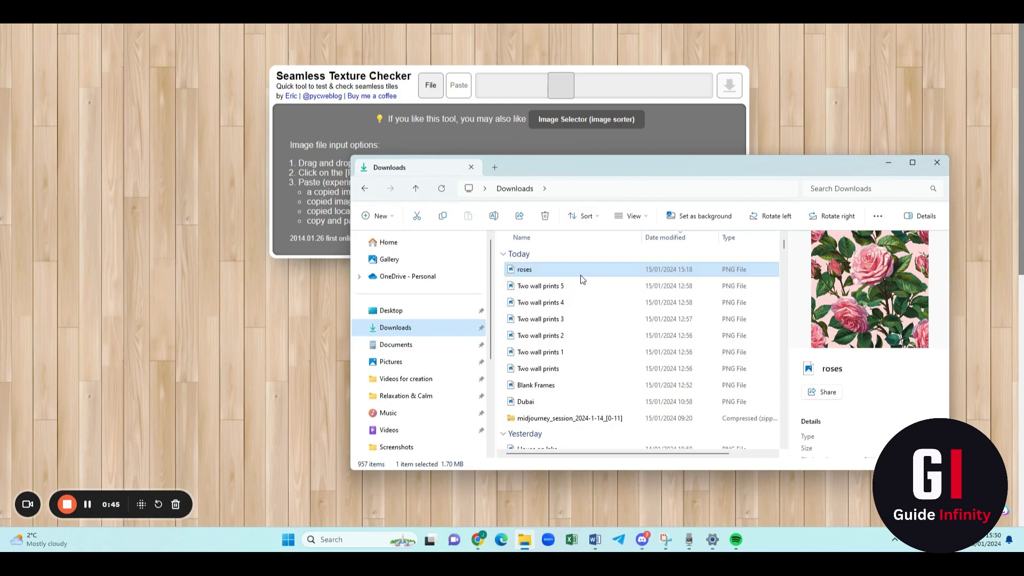
{"action": "left_click_drag", "start_coordinate": [582, 279], "coordinate": [300, 351]}
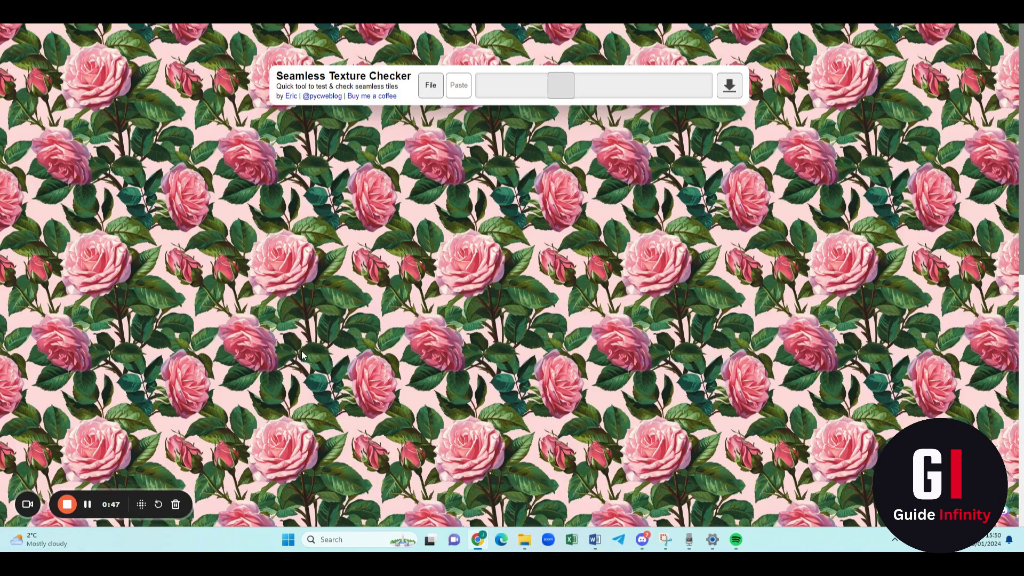